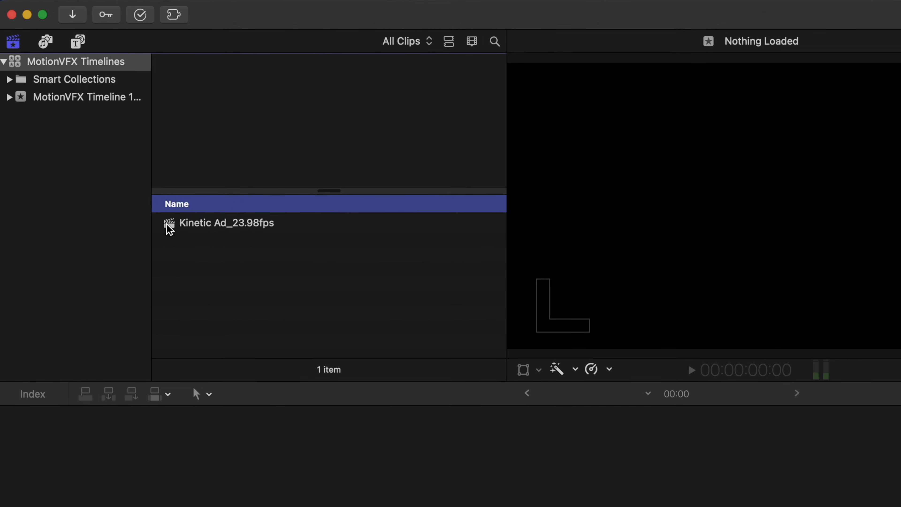
Step: Open the Kinetic Ad_23.98fps project, fit it in the timeline, and delete all placeholder music clips beneath the 120 BPM track
double_click(174, 228)
key("shift+z")
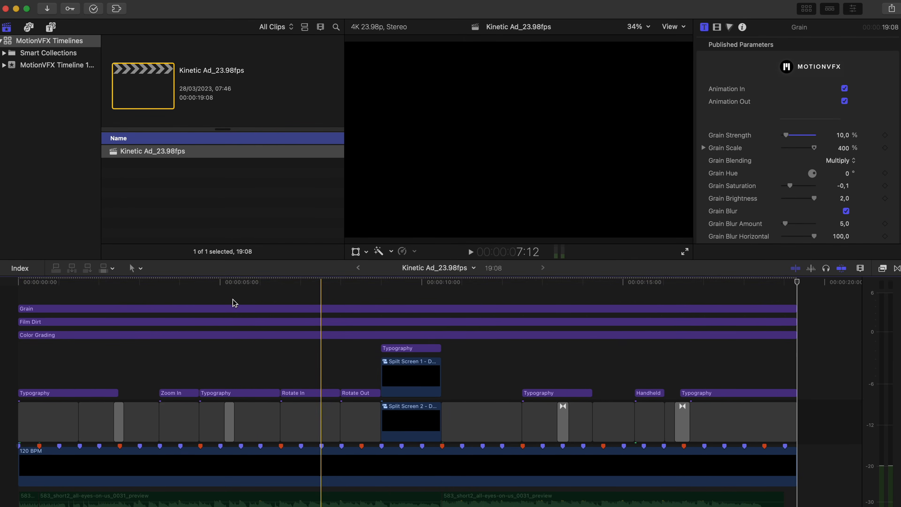
scroll(235, 303, "down", 3)
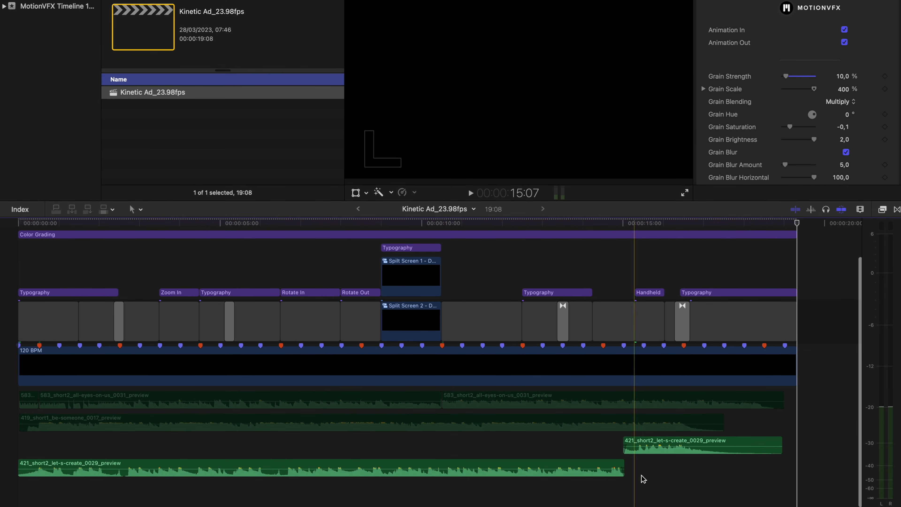
left_click_drag(656, 476, 146, 400)
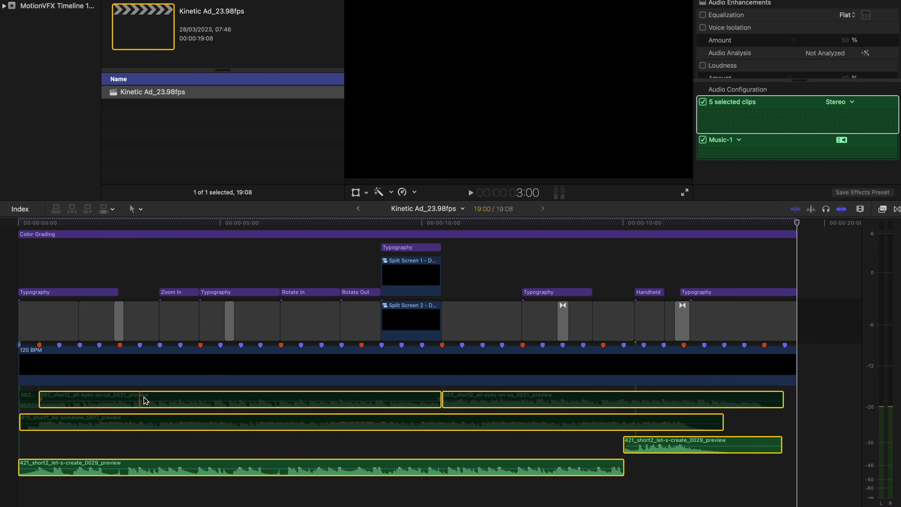
left_click_drag(817, 394, 18, 469)
key("Delete")
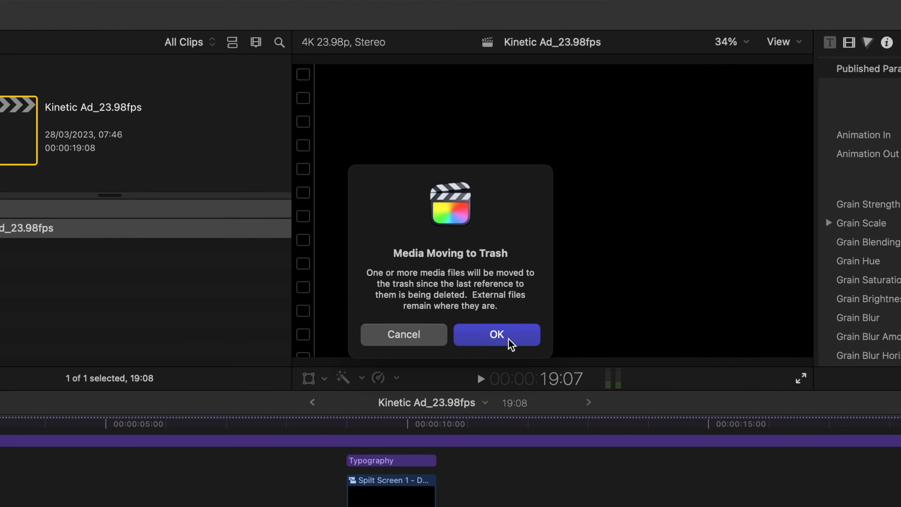
left_click(483, 156)
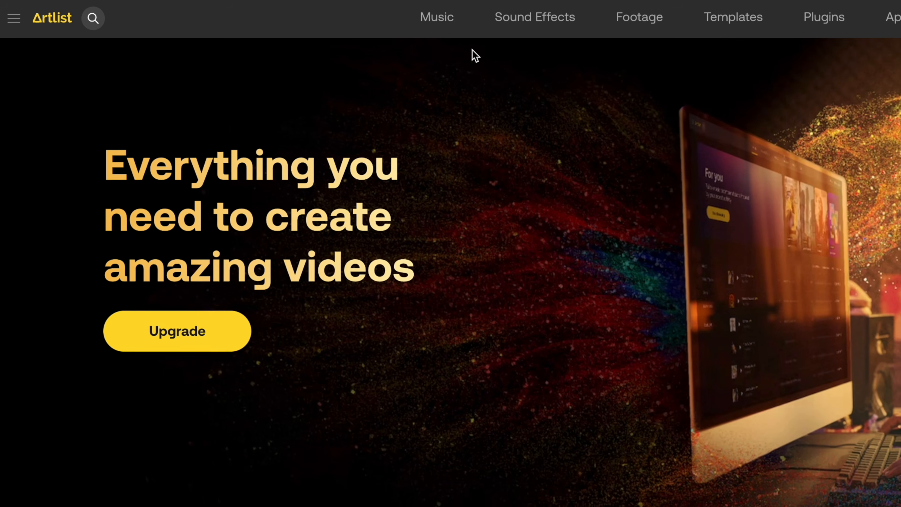
Step: On Artlist, open the music catalogue and filter it by the Electronic and Pop genres
left_click(442, 18)
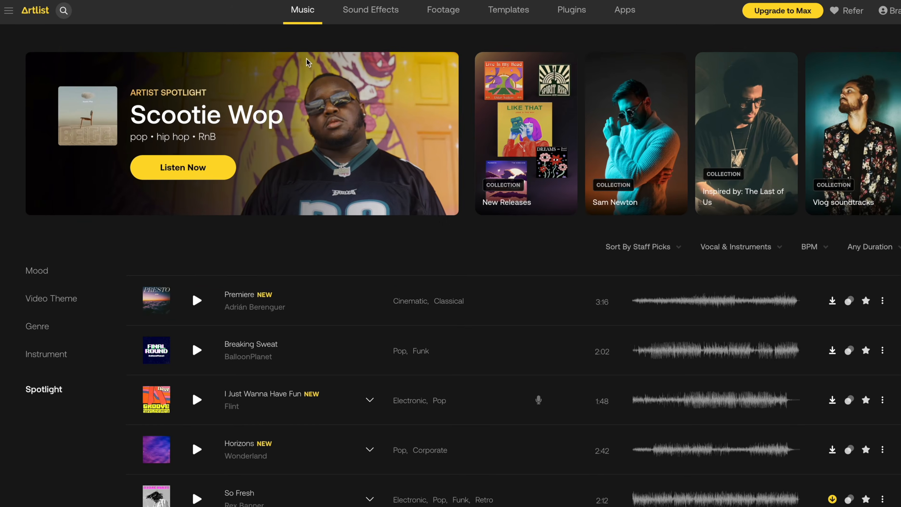
left_click(39, 317)
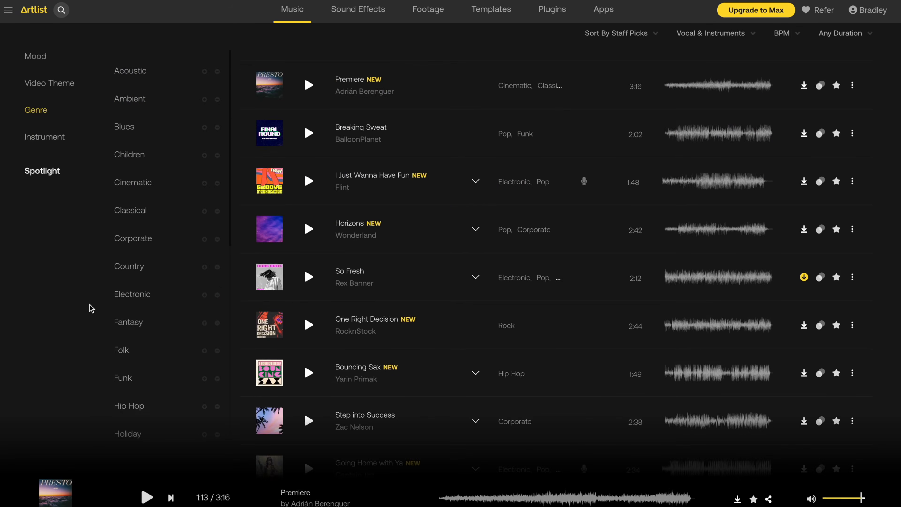
left_click(130, 298)
scroll(133, 305, "down", 5)
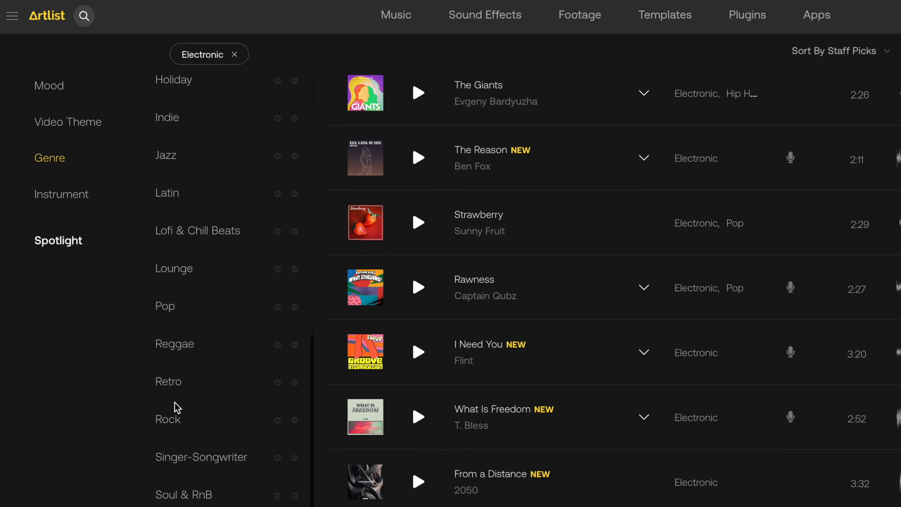
left_click(167, 306)
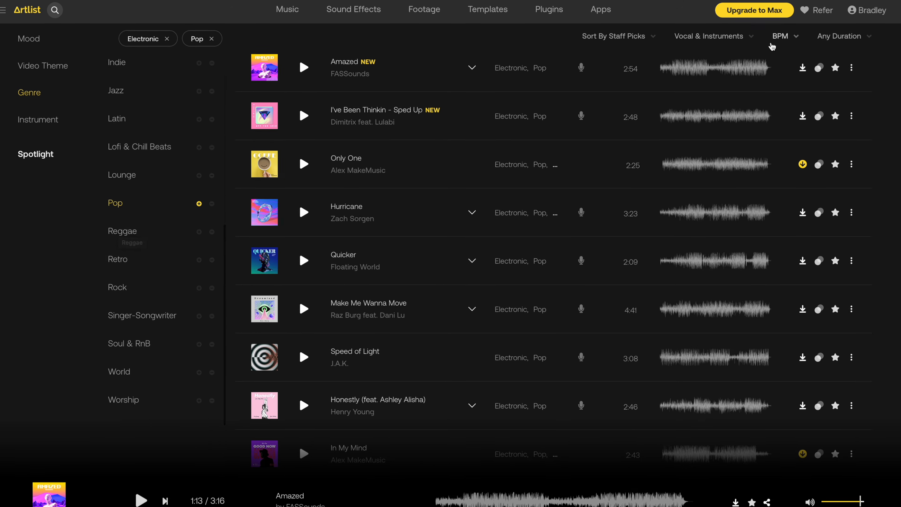
Step: Limit the music results to exactly 120 BPM by setting both ends of the tempo range to 120
left_click(781, 37)
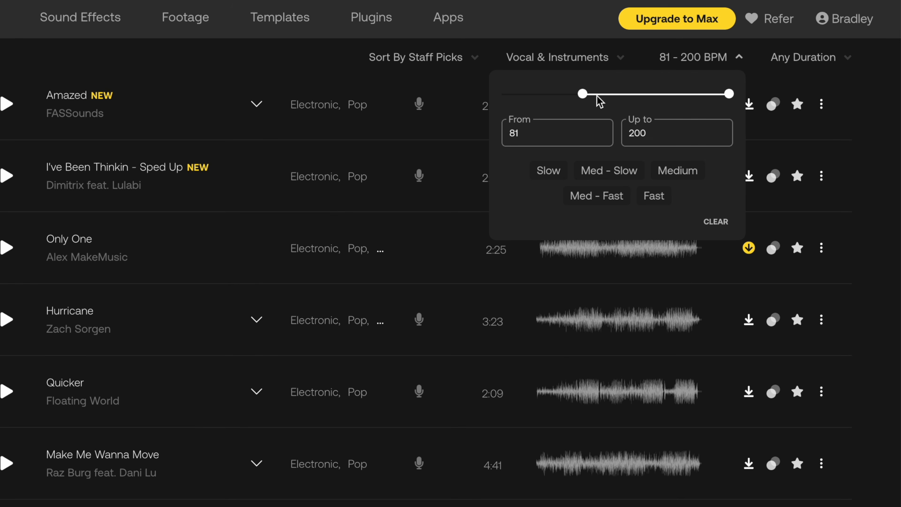
left_click_drag(634, 94, 635, 100)
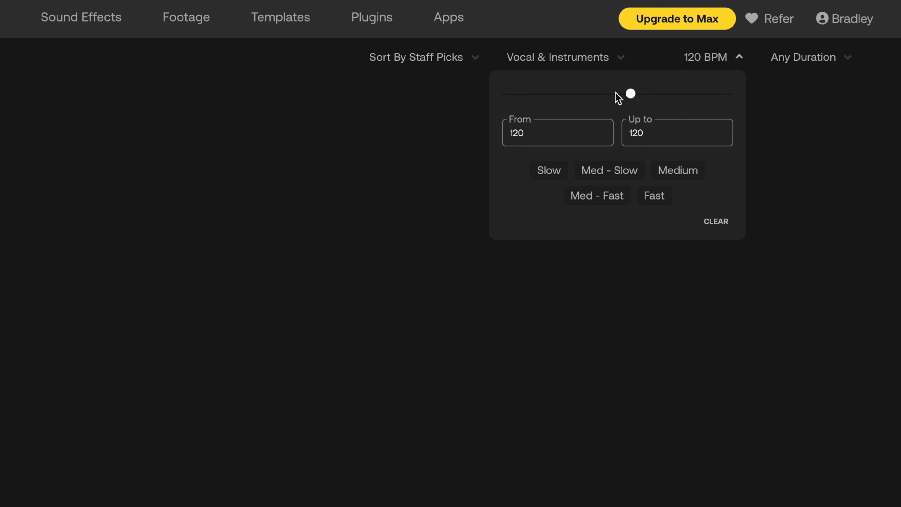
left_click(229, 85)
Step: Preview tracks in the filtered list and download "On fait la fête - No Lead Vocals"
scroll(228, 85, "up", 1)
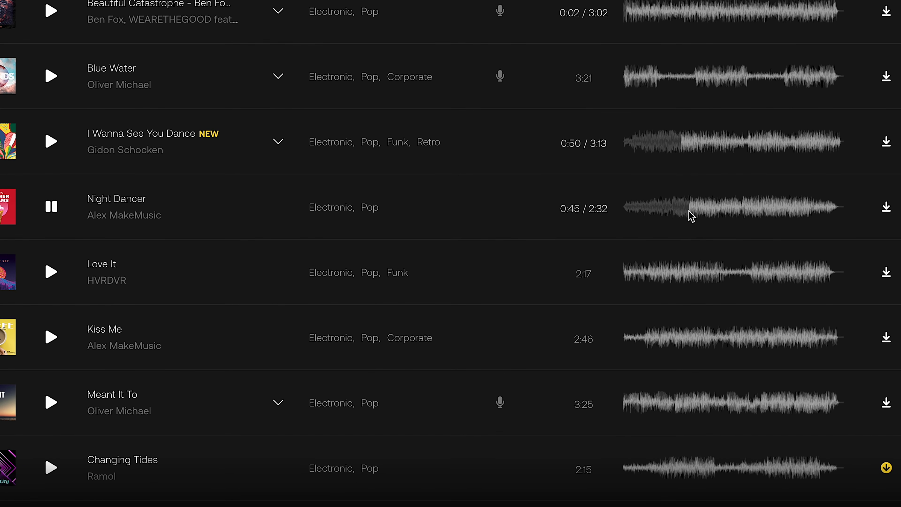
scroll(684, 333, "down", 5)
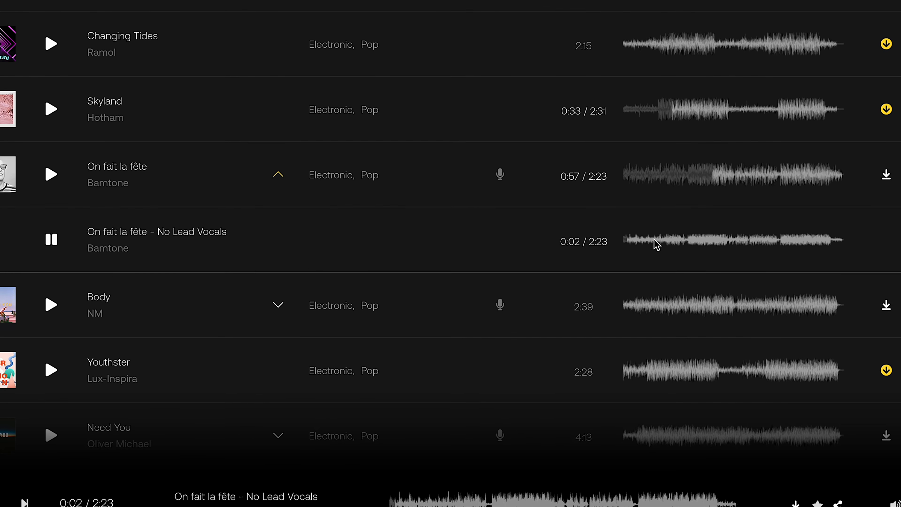
left_click(703, 241)
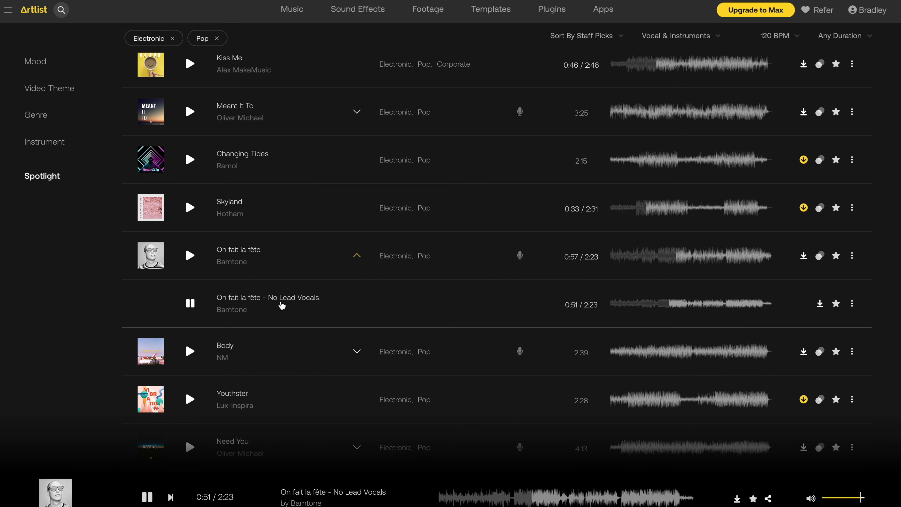
left_click(818, 303)
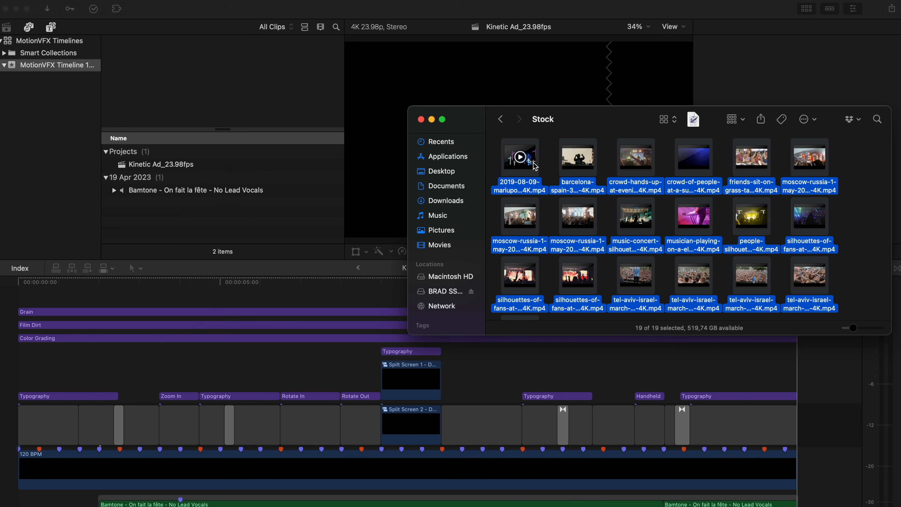
Step: Import all 19 videos from the Stock folder into the Final Cut Pro event and show the All Video collection as thumbnails
left_click_drag(534, 167, 190, 208)
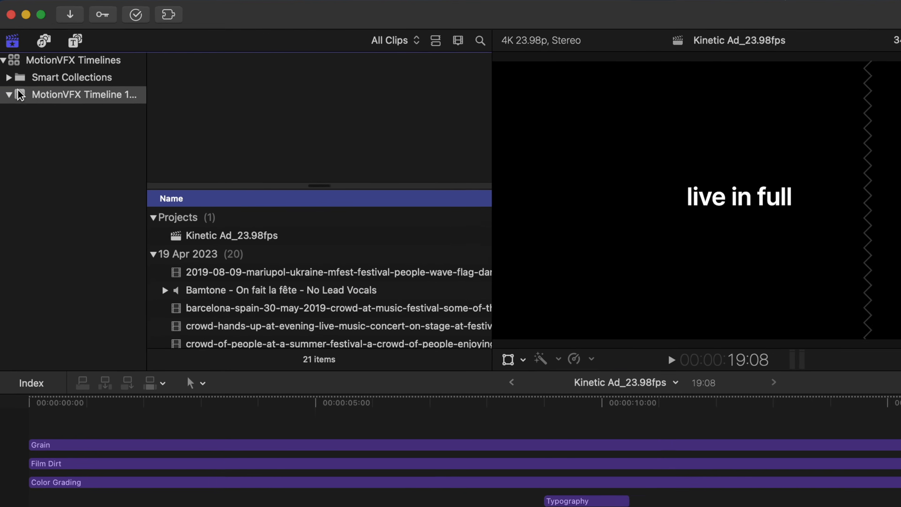
left_click(4, 52)
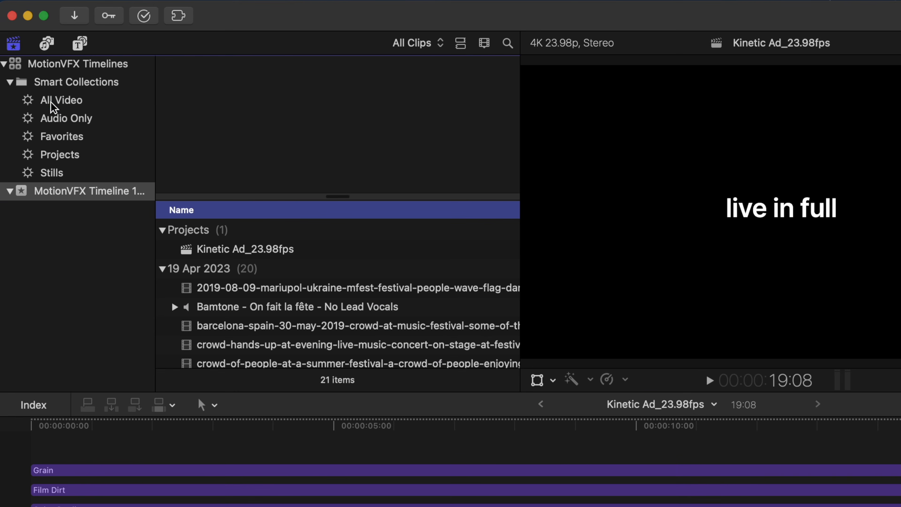
left_click(53, 101)
left_click(461, 43)
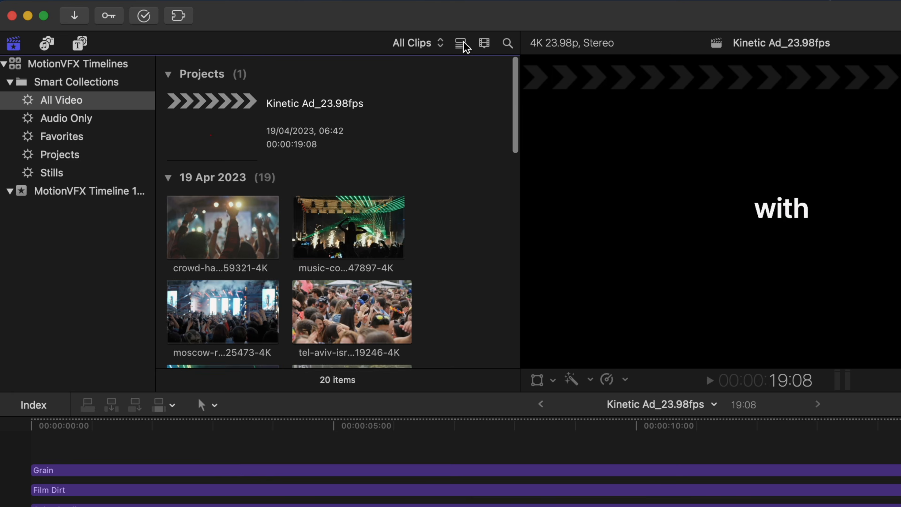
scroll(444, 186, "down", 5)
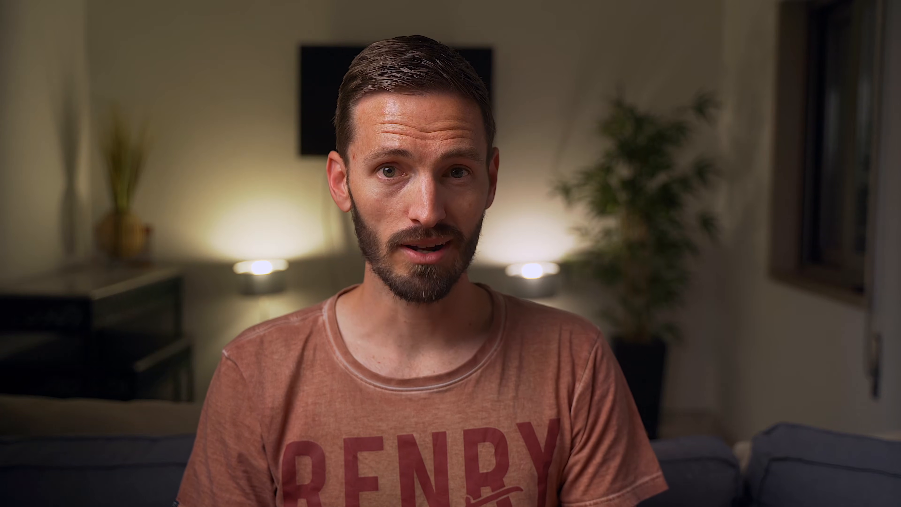
Step: Fill the first timeline placeholder with the music-concert silhouettes clip using Replace from Start
left_click(330, 108)
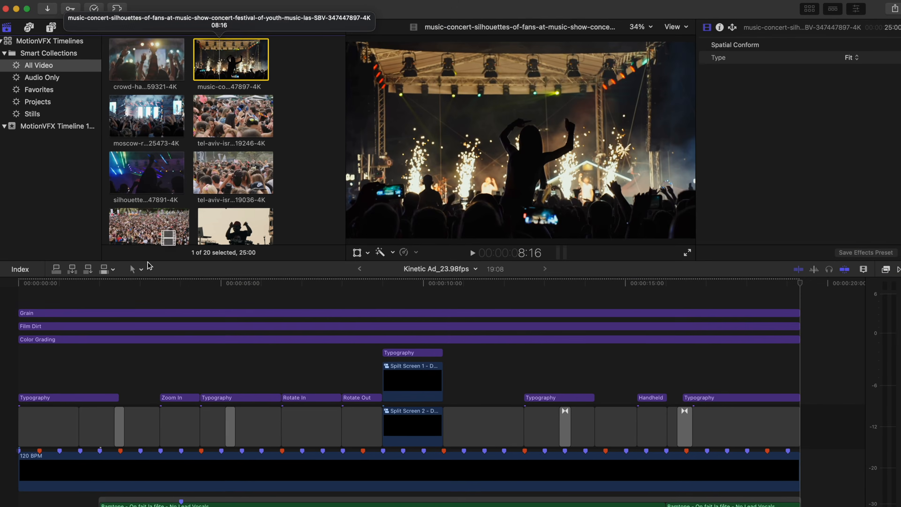
left_click_drag(329, 108, 45, 421)
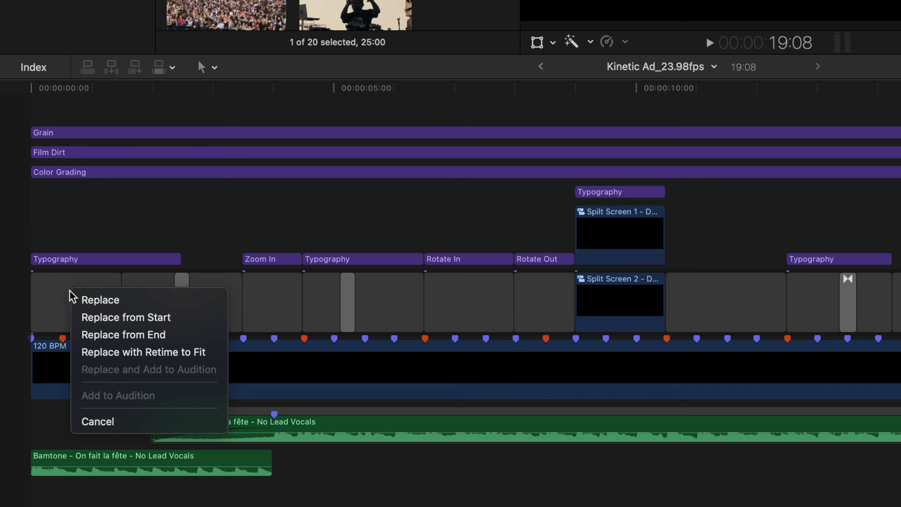
left_click(99, 318)
Step: Replace the second timeline placeholder with the chosen range of the laser-stage silhouettes clip
left_click(251, 264)
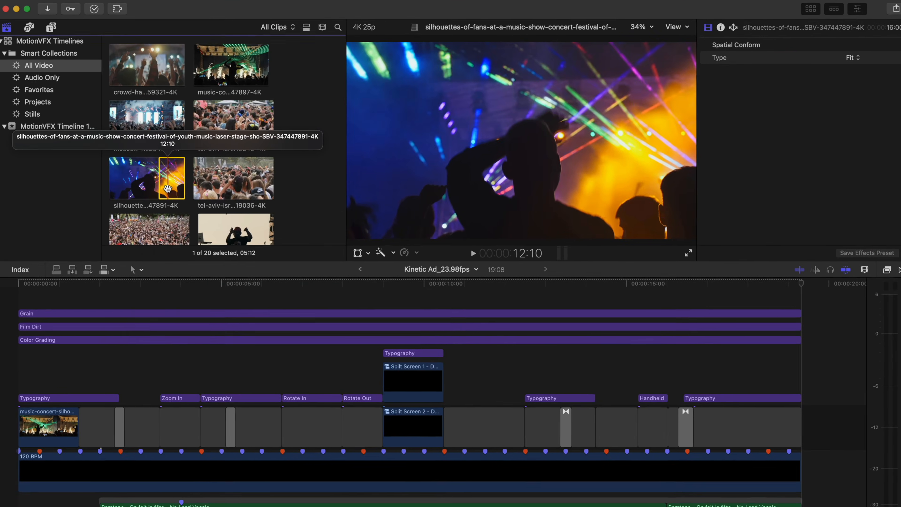
left_click_drag(254, 271, 101, 423)
left_click(130, 438)
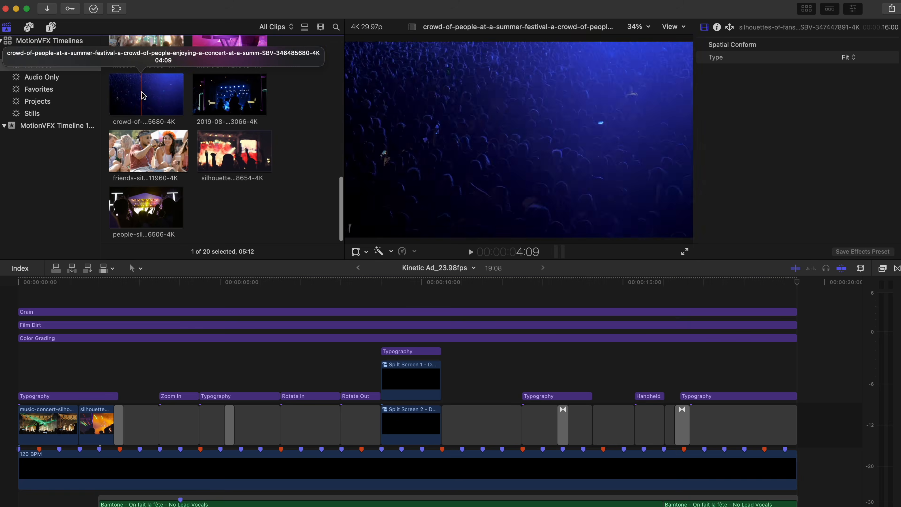
Step: Fill the placeholders from the third one through the one under Rotate Out with chosen ranges of the festival clips
key("i")
left_click_drag(234, 94, 141, 422)
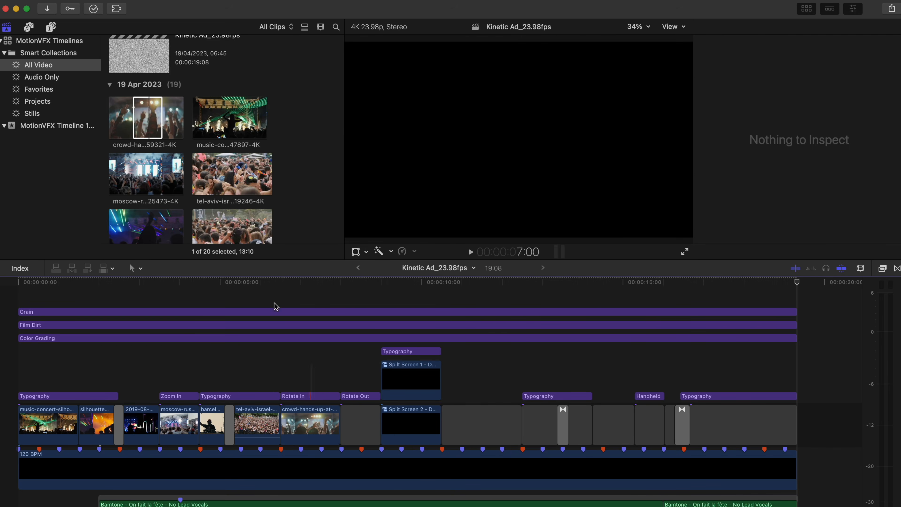
left_click_drag(275, 306, 363, 422)
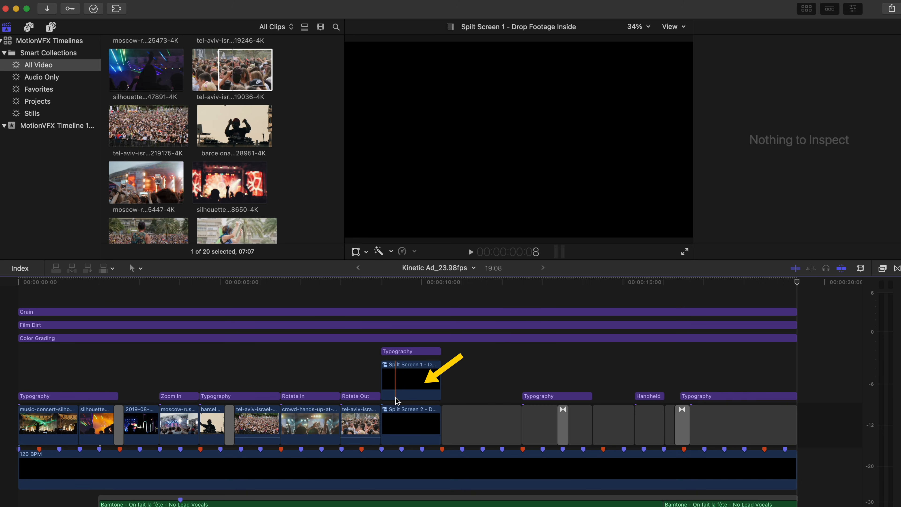
Step: Fill the placeholder inside Split Screen 1 with the friends-sit-on-grass clip and return to the main timeline
double_click(408, 376)
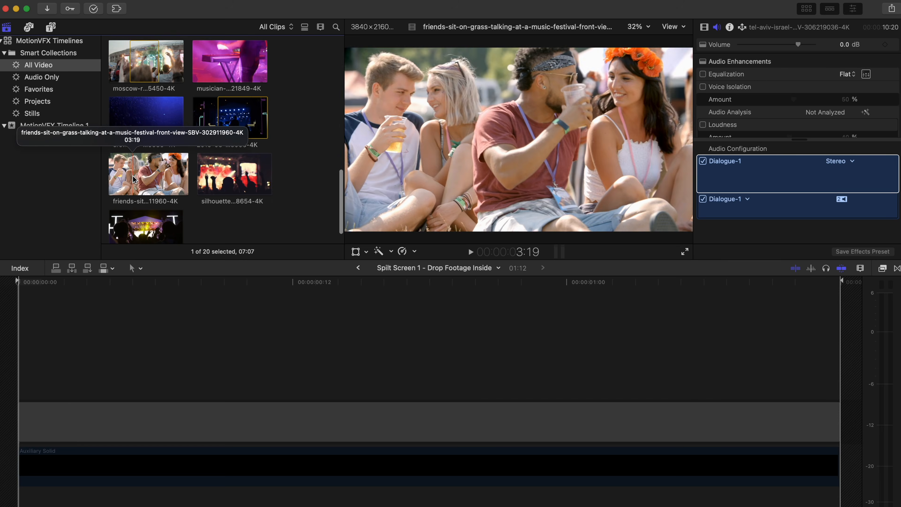
left_click_drag(134, 179, 115, 429)
left_click(131, 440)
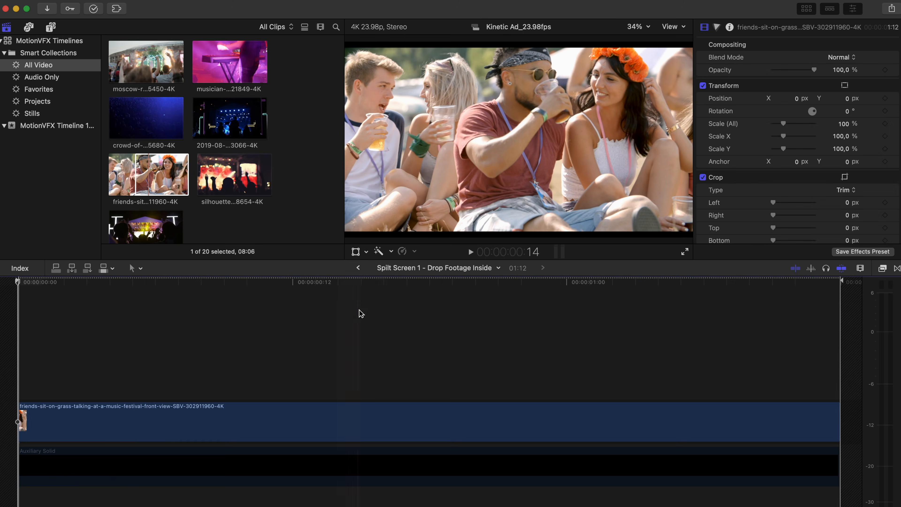
left_click(357, 268)
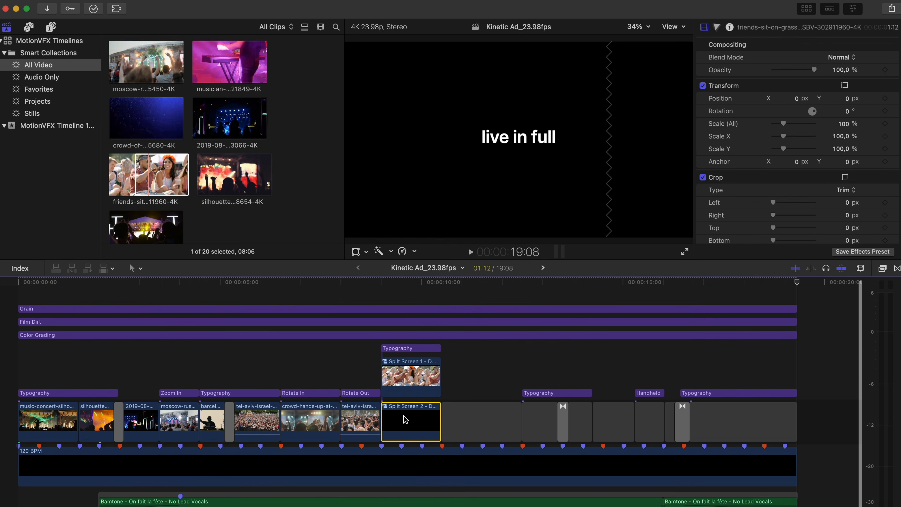
Step: Open Split Screen 2 and fill its placeholder with the tel-aviv 19274-4K dancing crowd clip using Replace from Start
double_click(404, 420)
scroll(225, 121, "up", 3)
left_click_drag(225, 117, 130, 410)
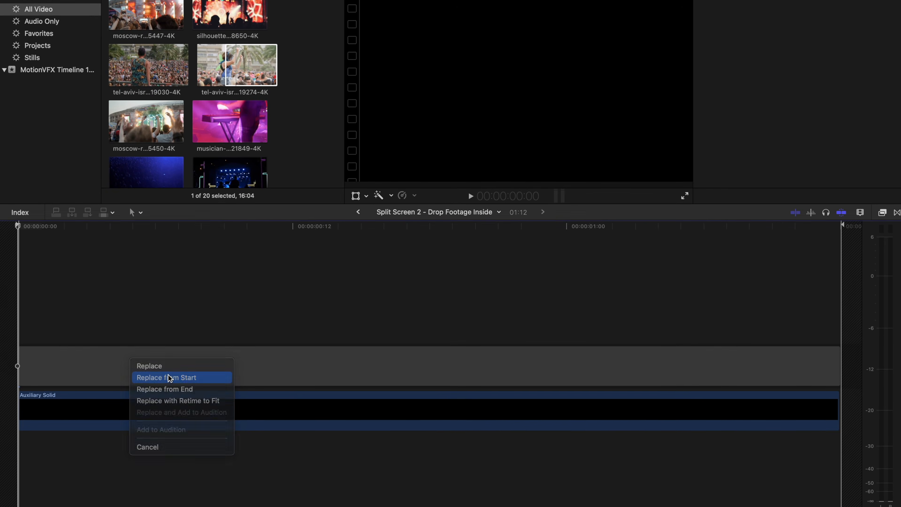
left_click(170, 377)
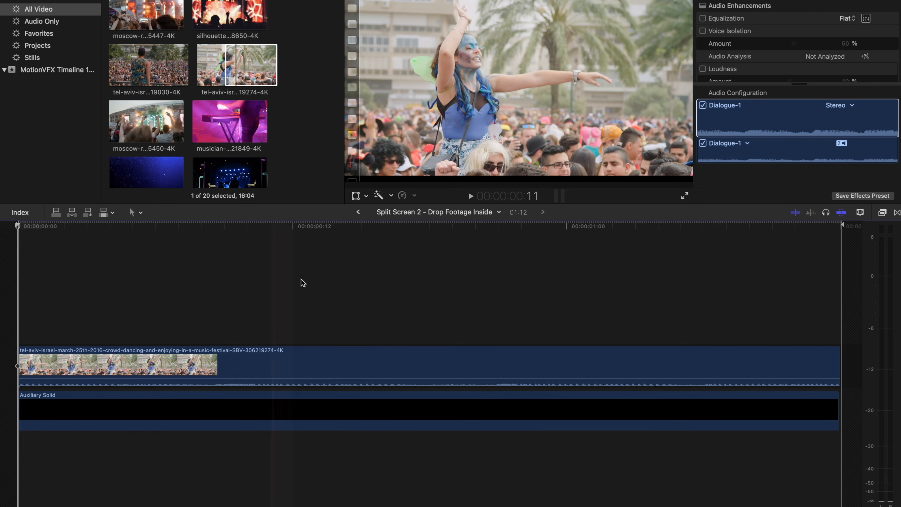
Step: Detach and remove the dancing crowd clip's audio, and return to the Kinetic Ad timeline
left_click(338, 369)
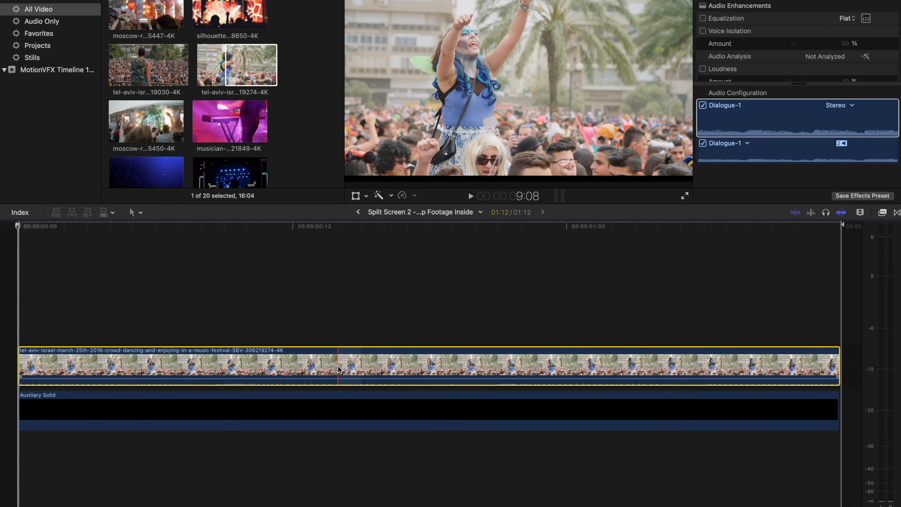
key("ctrl+shift+s")
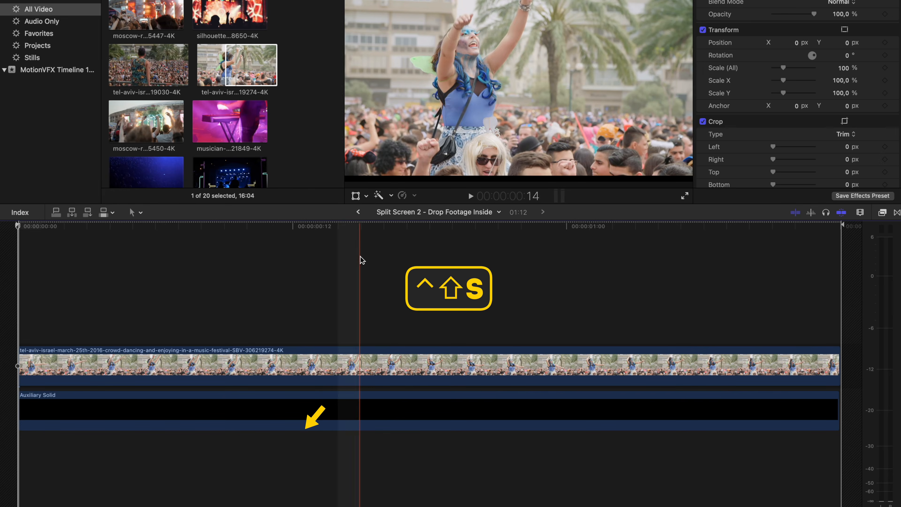
left_click(358, 212)
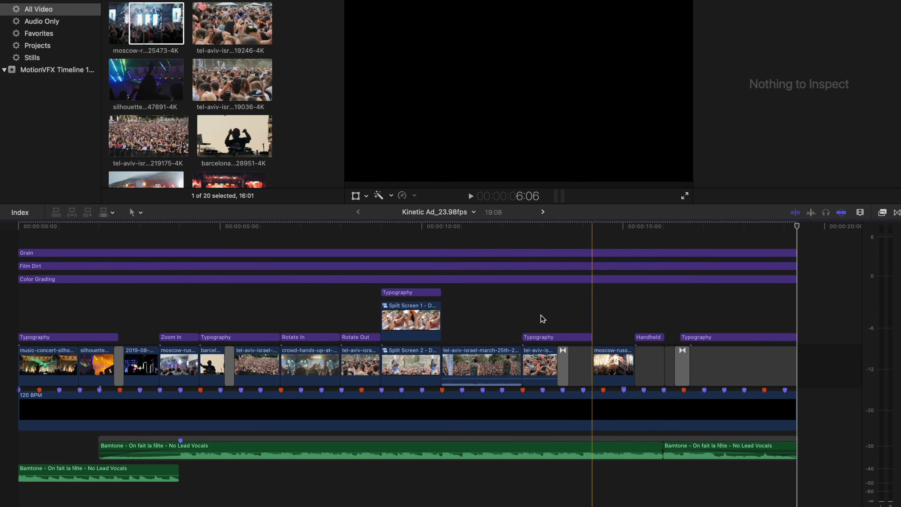
Step: Fill the remaining empty placeholders up to the end of the main timeline with festival clips
left_click(593, 385)
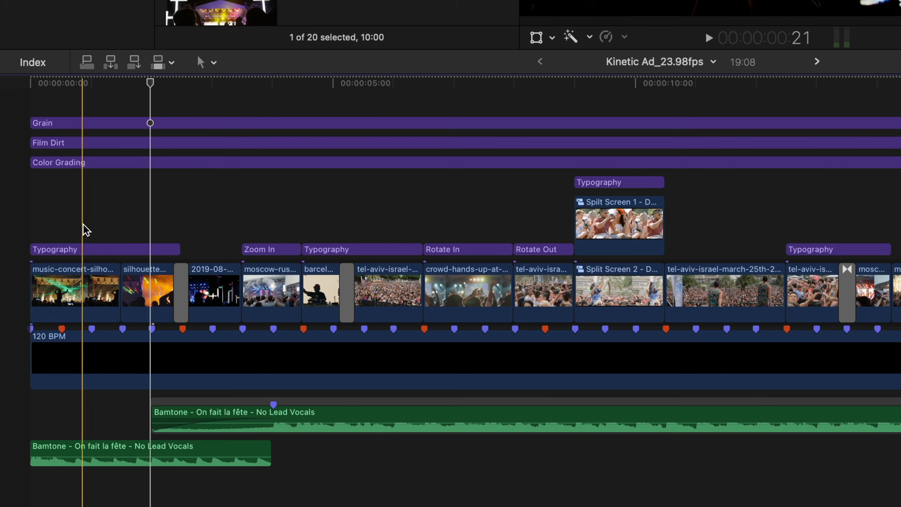
Step: Rewrite the Typography titles: replace "have some fun" with text starting "3 days" and the split-screen title with "live your best life", one word per line
left_click(83, 249)
left_click_drag(704, 324, 692, 322)
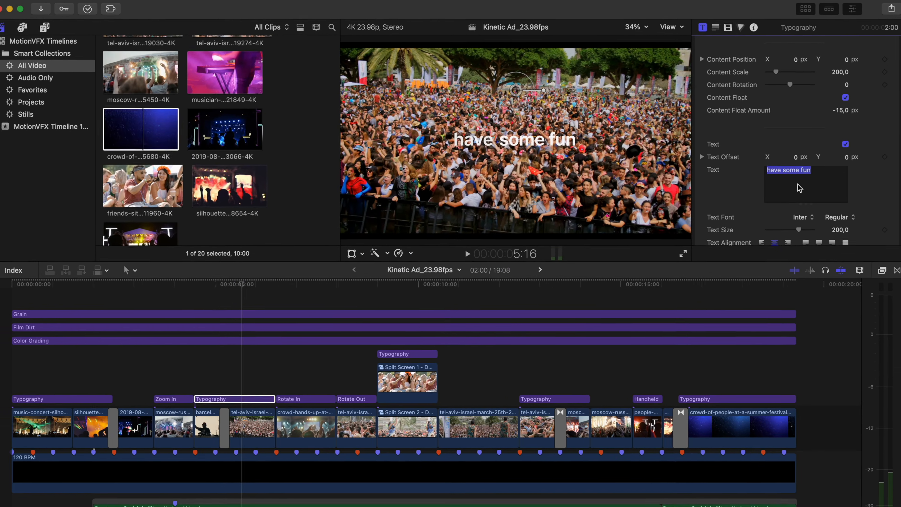
type("3 days o")
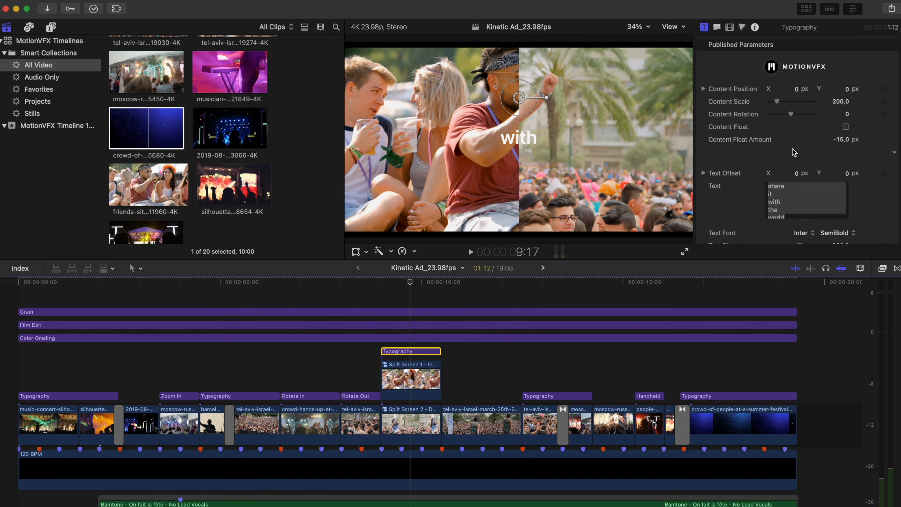
type("Live your bes")
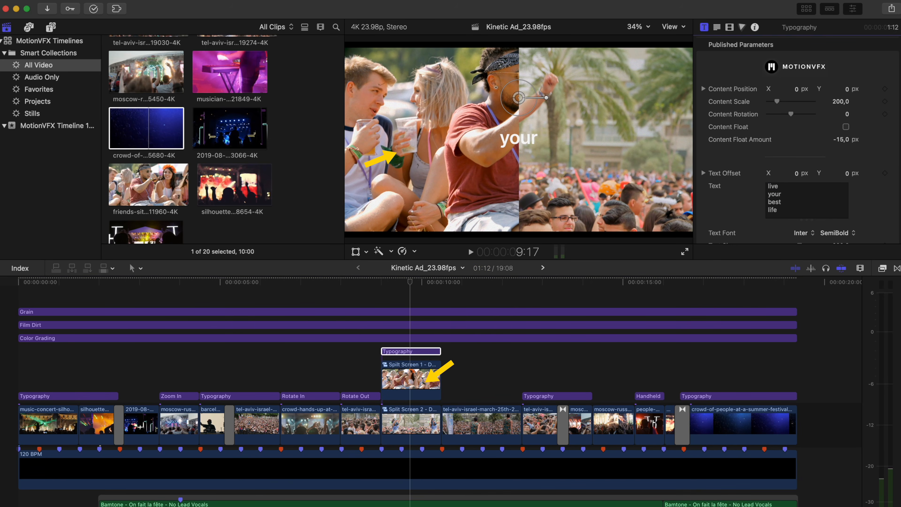
Step: Shift the footage horizontally inside Split Screen 1 and Split Screen 2 to reframe each subject, and return to the Kinetic Ad timeline
double_click(409, 383)
left_click_drag(798, 101, 780, 102)
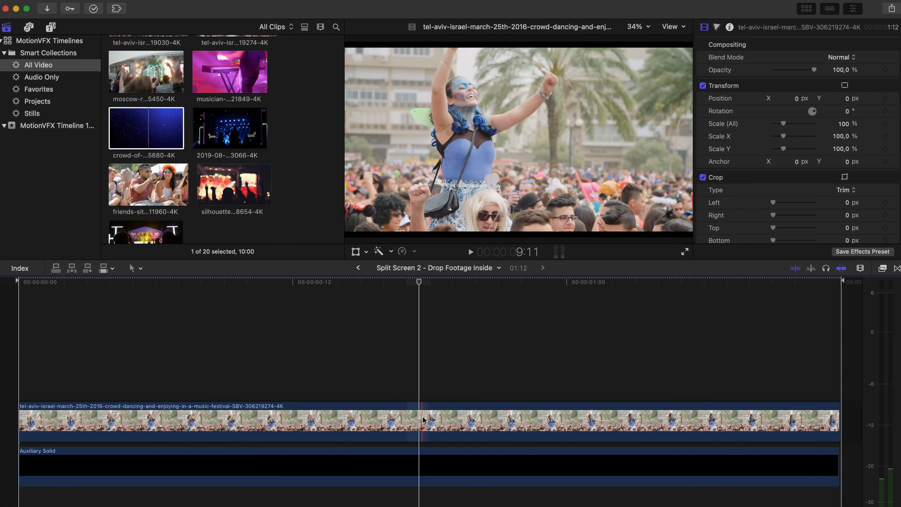
left_click_drag(794, 98, 815, 99)
left_click(358, 267)
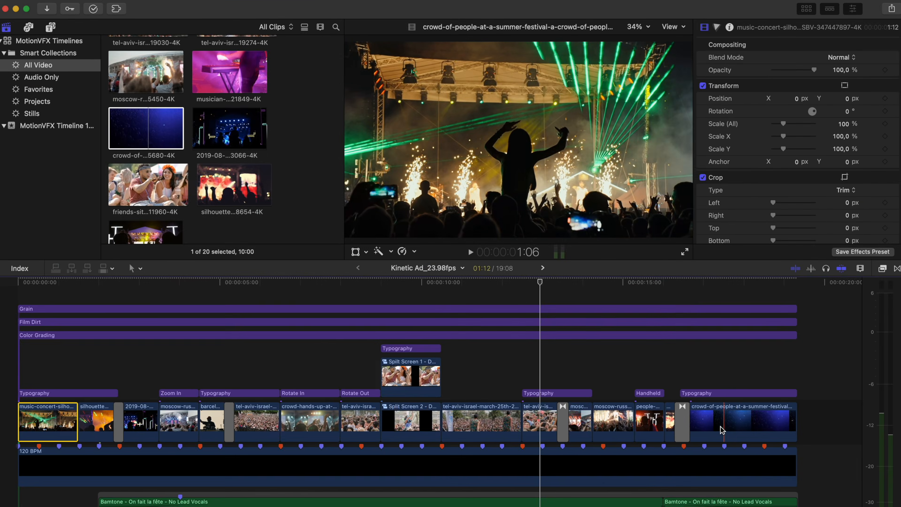
Step: Select all main storyline clips except Split Screen 2 and set their Spatial Conform type to Fill
key("super+a")
left_click(394, 422, "super")
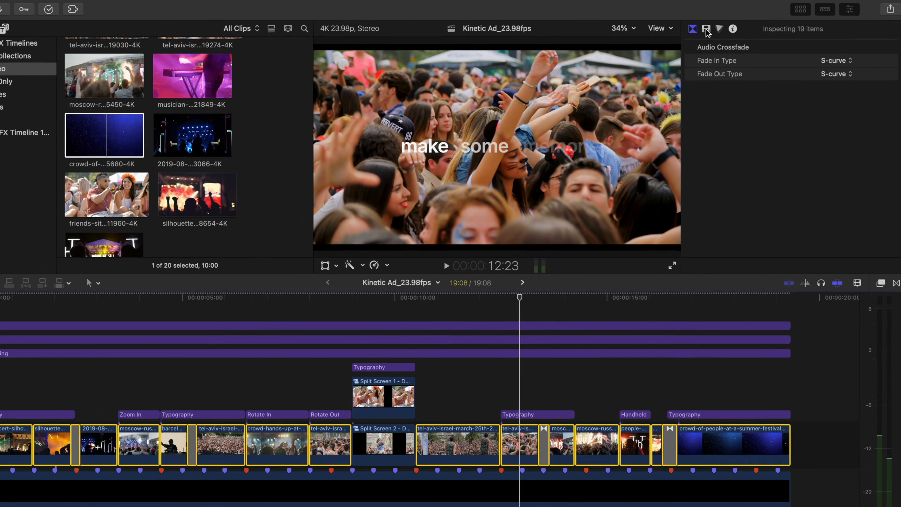
left_click(717, 28)
scroll(715, 305, "down", 10)
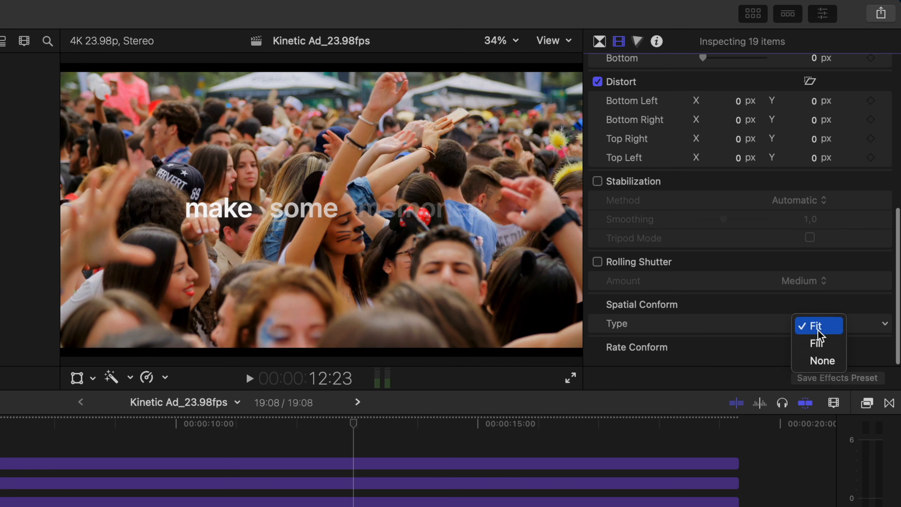
left_click(817, 342)
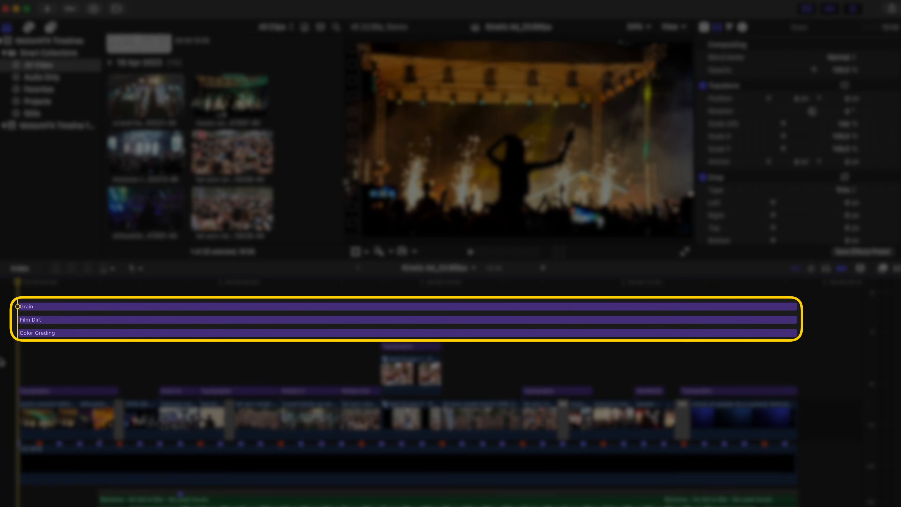
Step: Go through the settings of the Color Grading and Film Dirt layers, and set the Grain layer's Grain Strength to about 48%
left_click(33, 334)
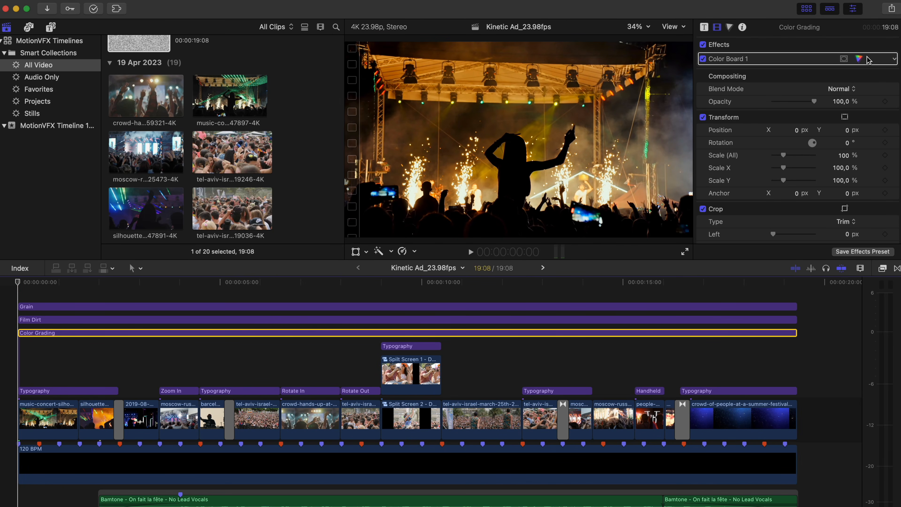
left_click(60, 319)
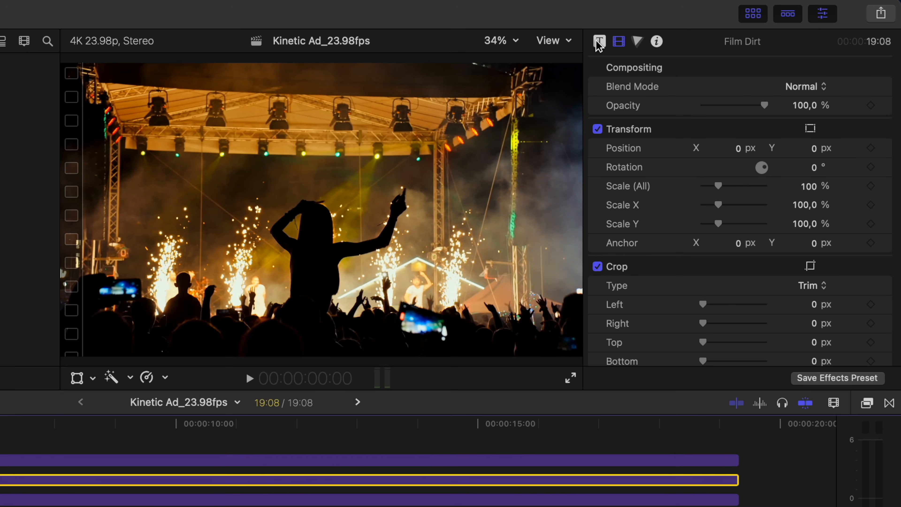
left_click(598, 42)
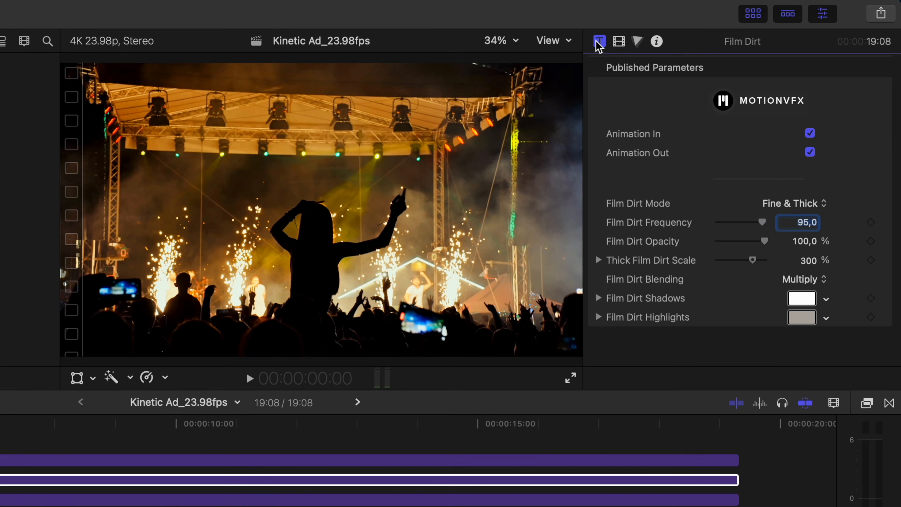
left_click(4, 460)
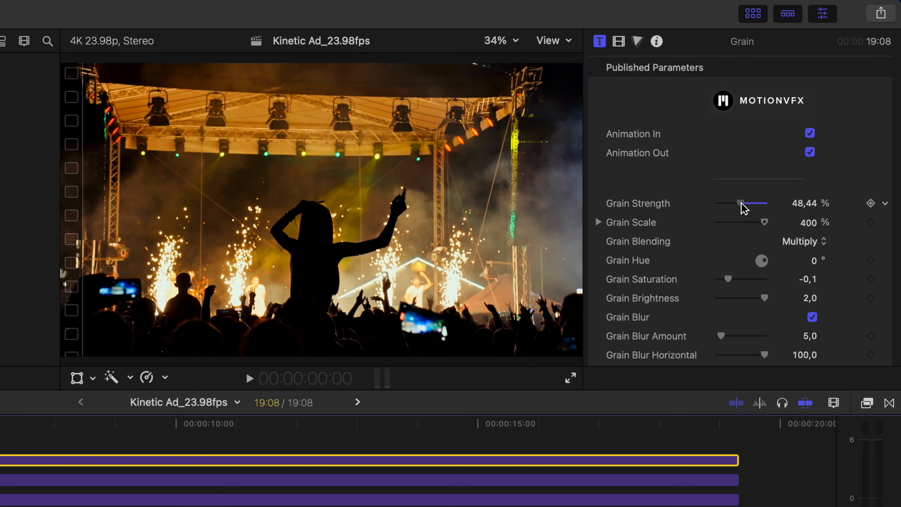